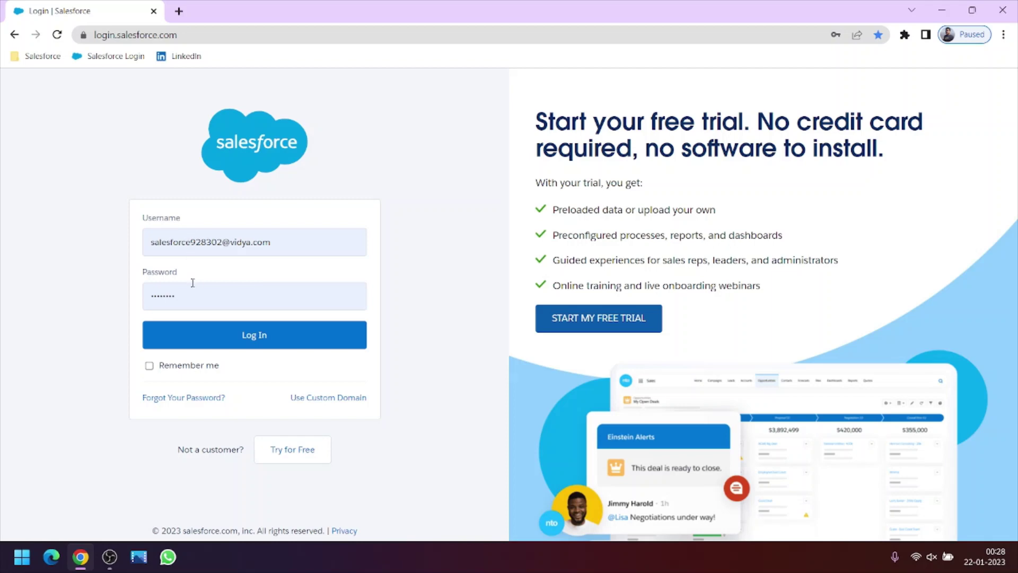
- Log in to the Salesforce org and choose Remind Me Later for mobile phone registration
left_click(228, 329)
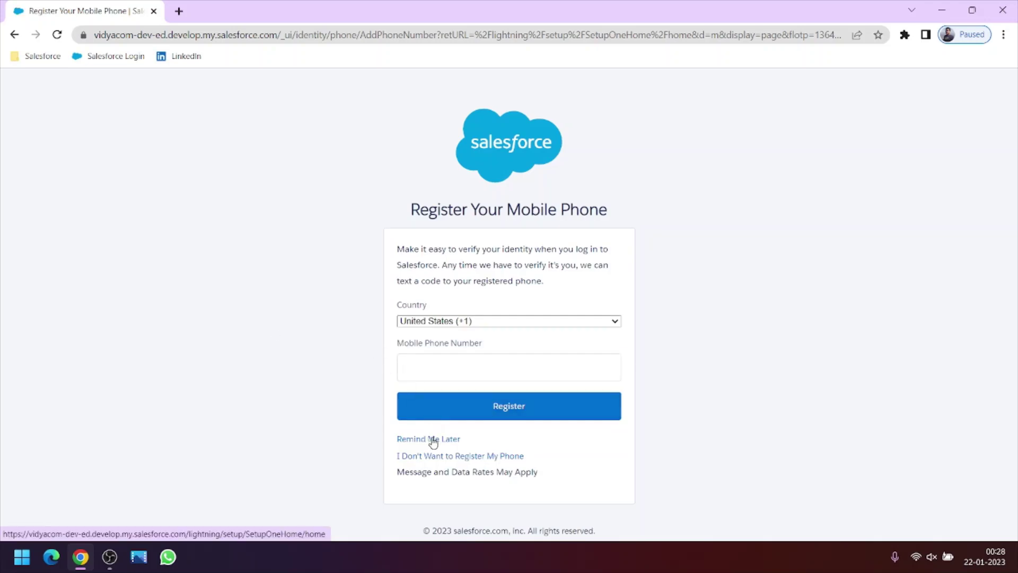
left_click(433, 440)
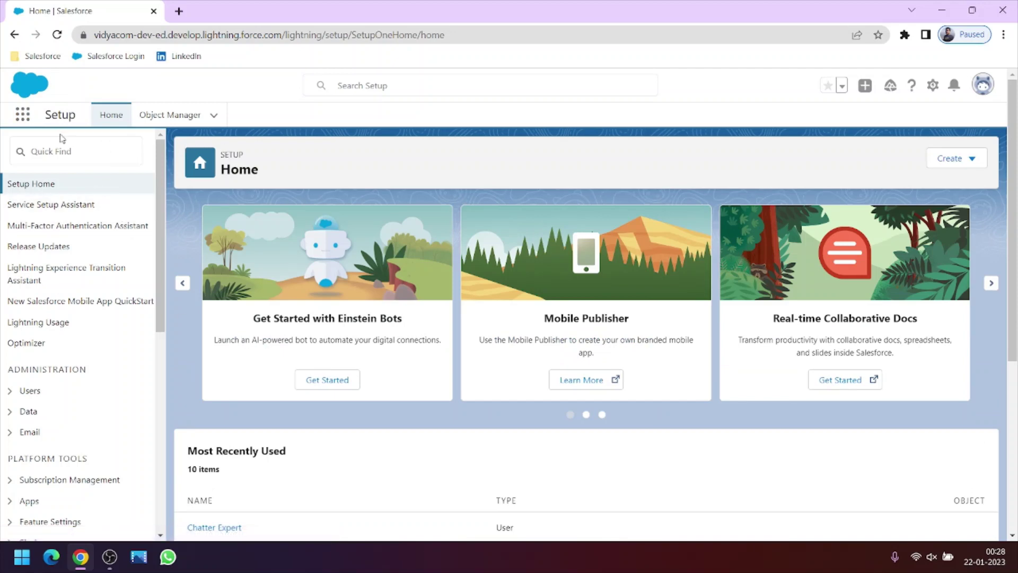
- Search Quick Find for 'user', open Users, and start a New User
left_click(93, 144)
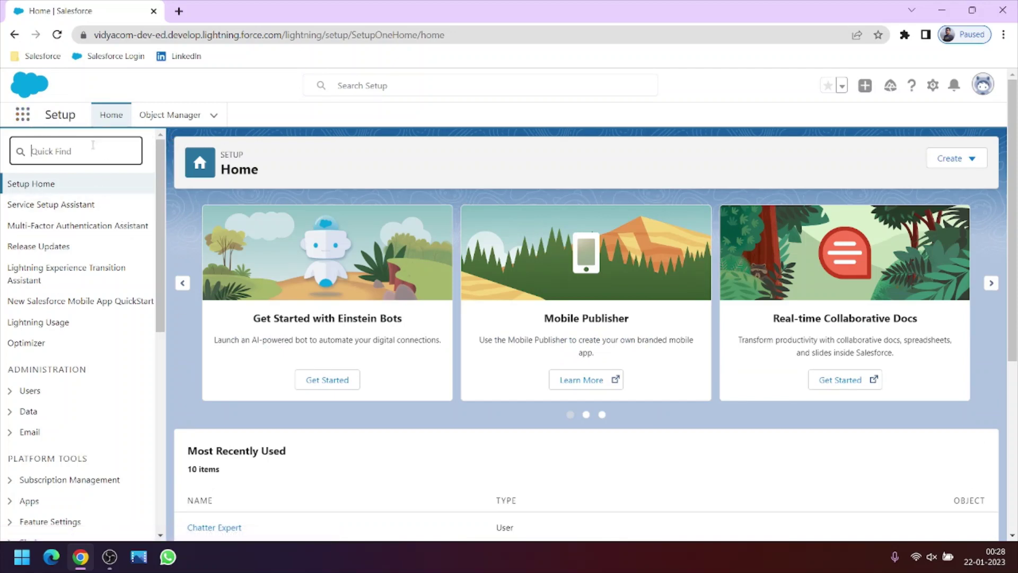
type("user")
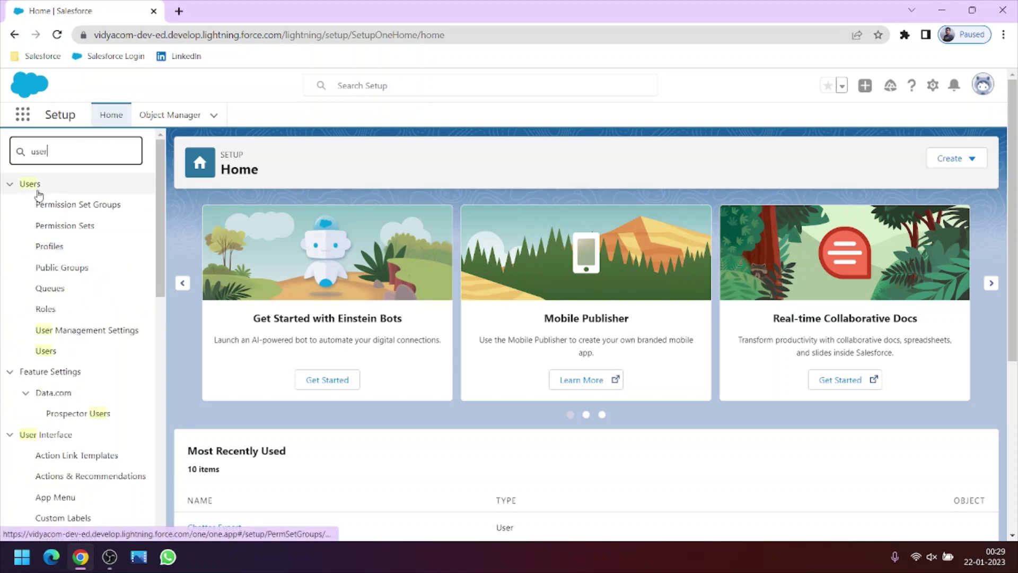
left_click(46, 352)
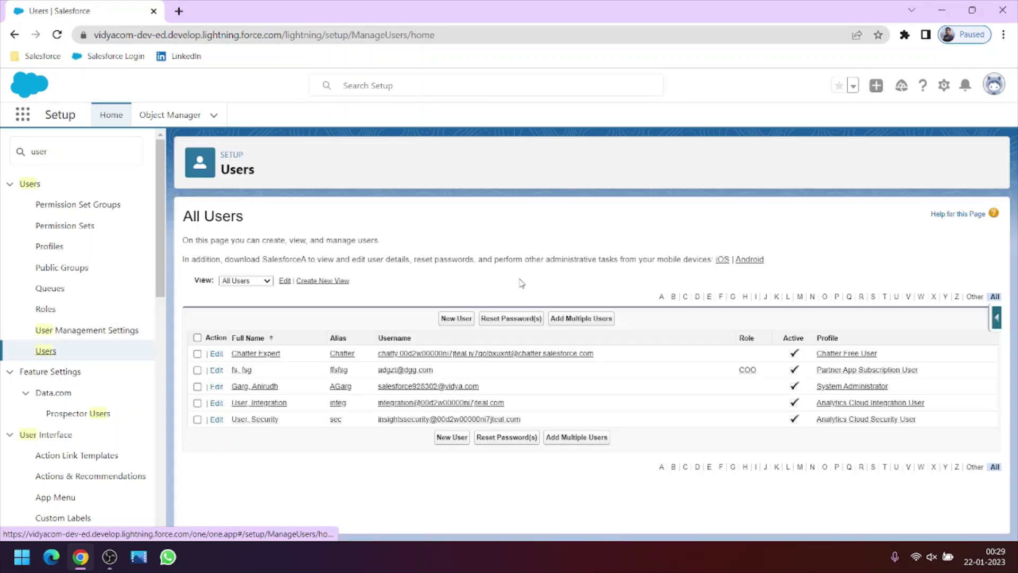
left_click(470, 323)
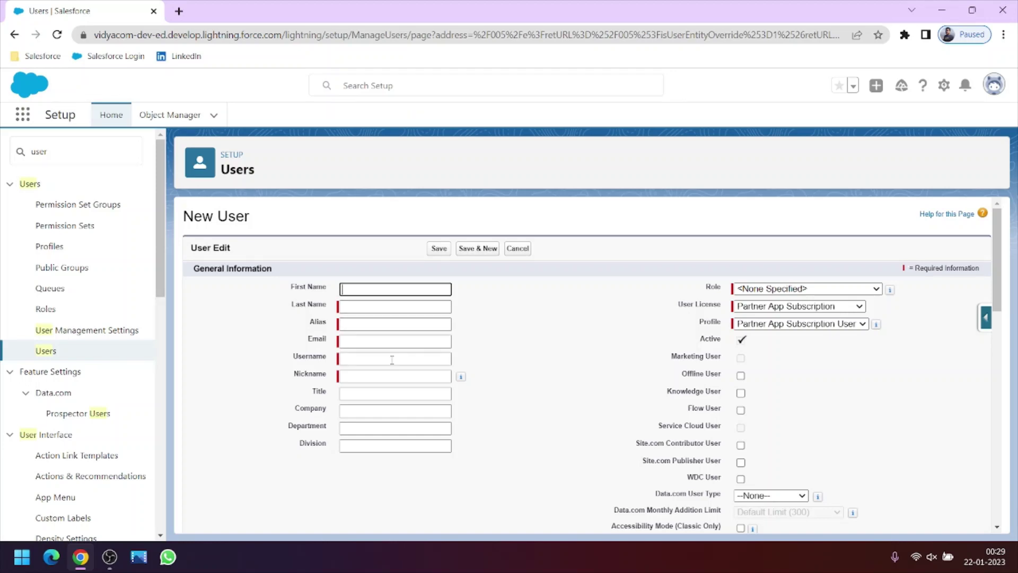
- Enter the new user's first and last name, letting the alias auto-fill
left_click(361, 343)
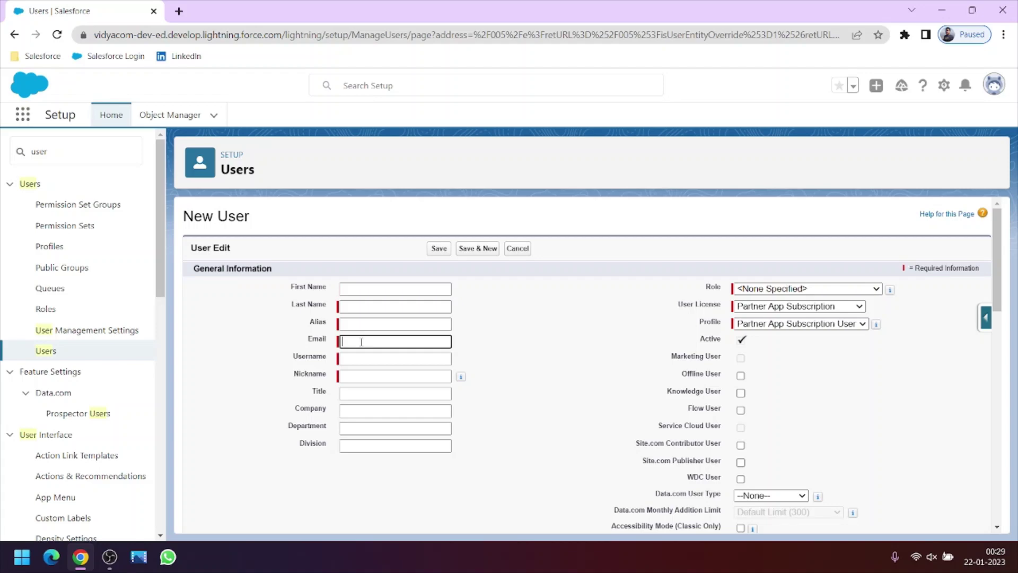
left_click(364, 292)
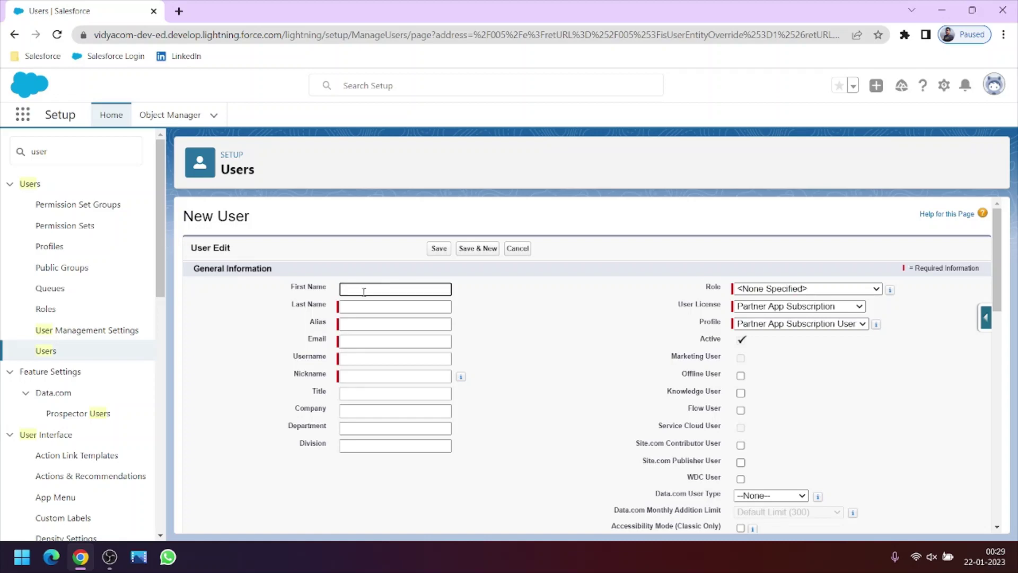
left_click(366, 306)
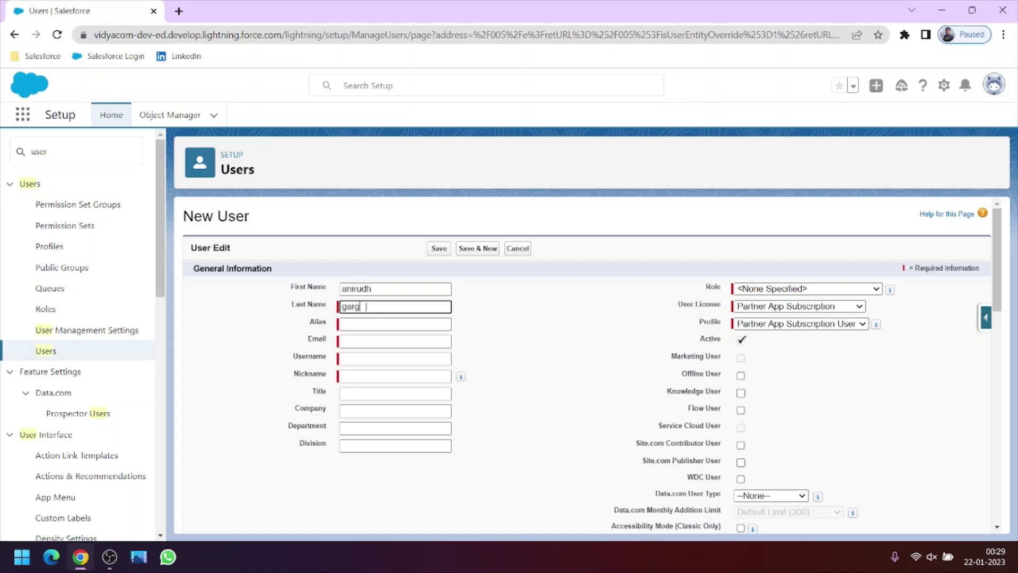
key("Tab")
- Enter the user's email address and edit the auto-filled username into a unique value
left_click(371, 340)
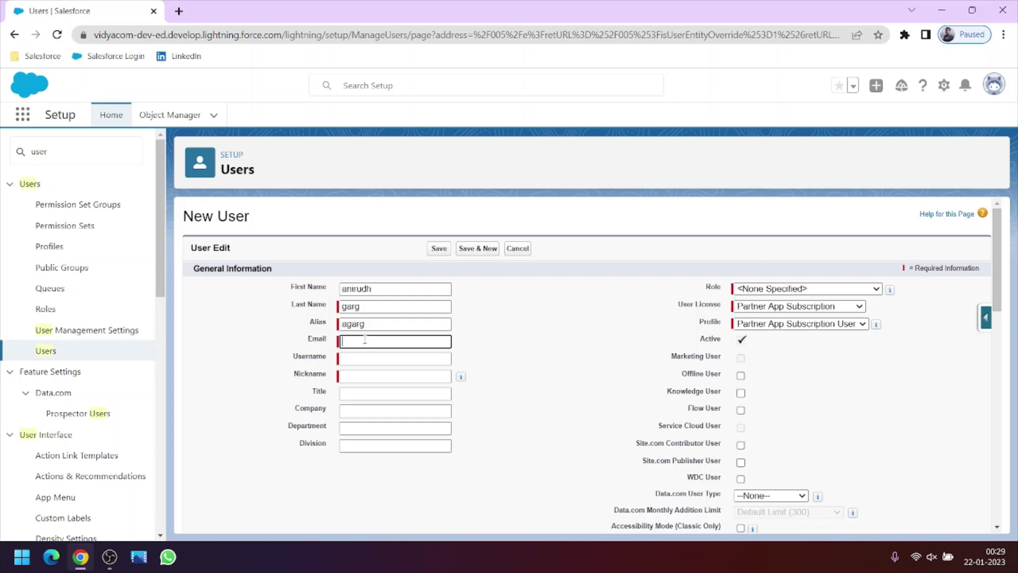
left_click(373, 357)
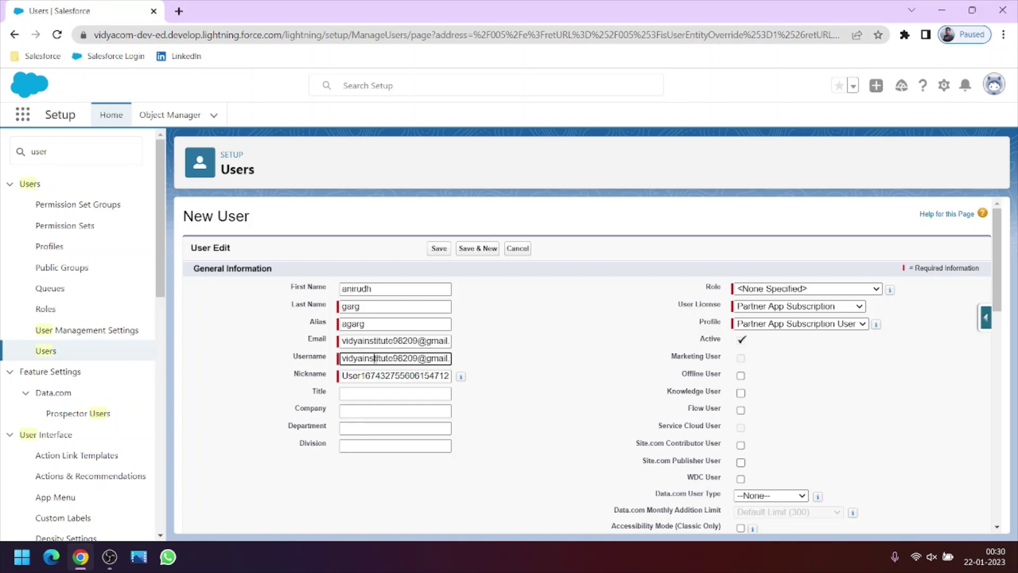
left_click_drag(420, 358, 387, 355)
type("crokh")
key("End")
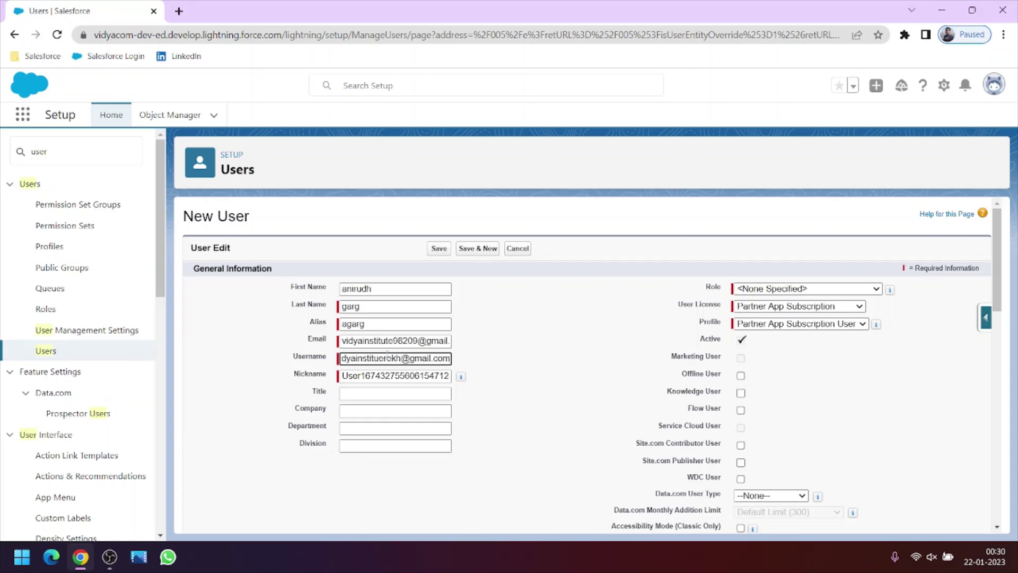
key("BackSpace")
key("BackSpace")
key("BackSpace")
key("BackSpace")
key("BackSpace")
key("BackSpace")
key("BackSpace")
key("BackSpace")
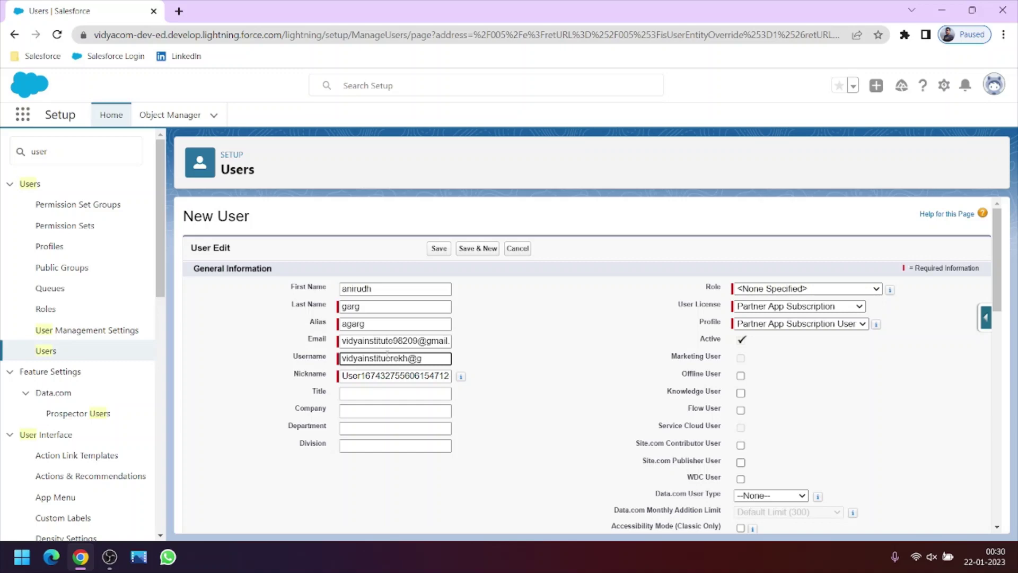
type("jhsfhs.com")
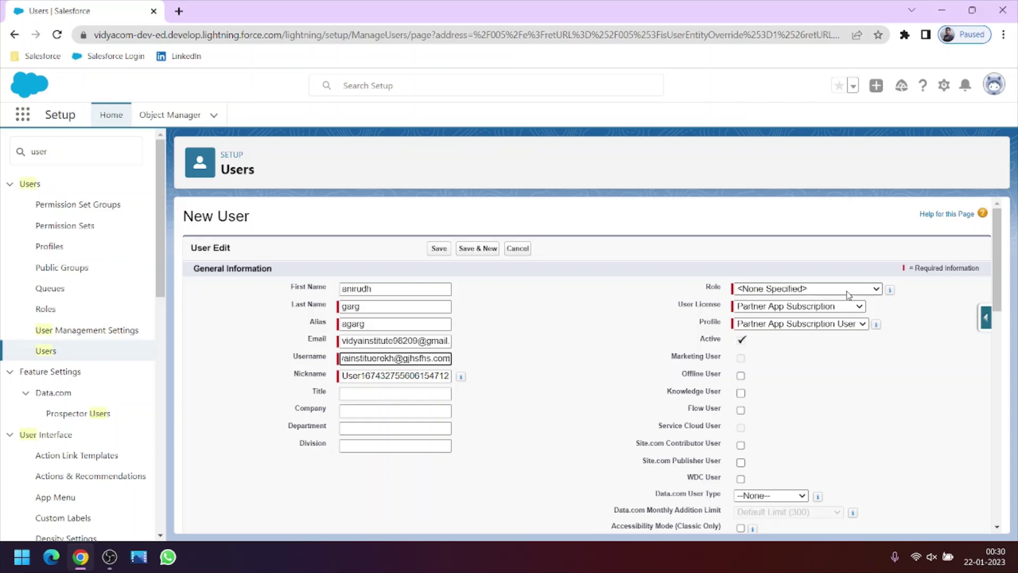
- Assign the Channel Sales Team role and choose the Salesforce user license
left_click(847, 293)
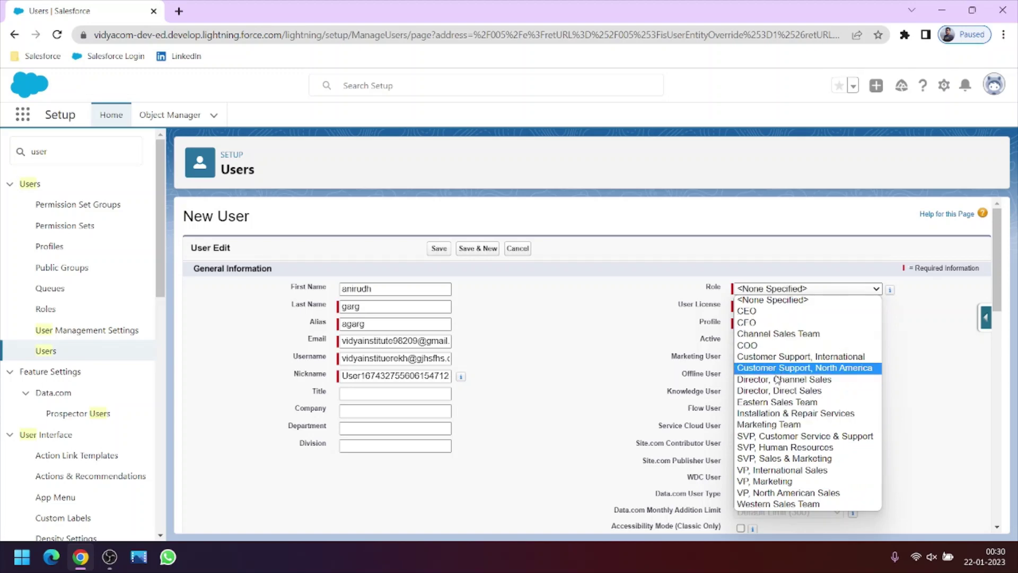
left_click(778, 335)
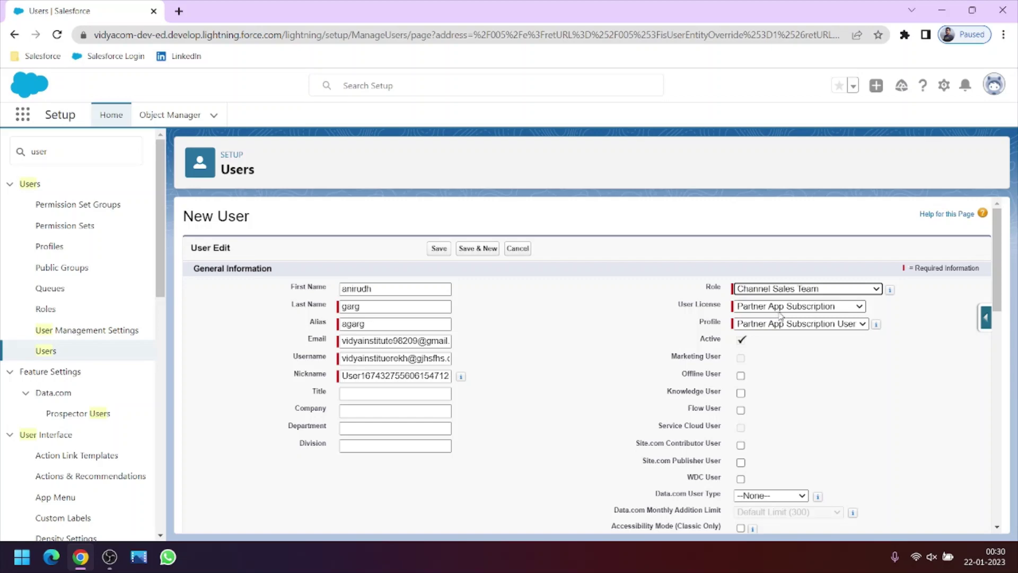
left_click(780, 320)
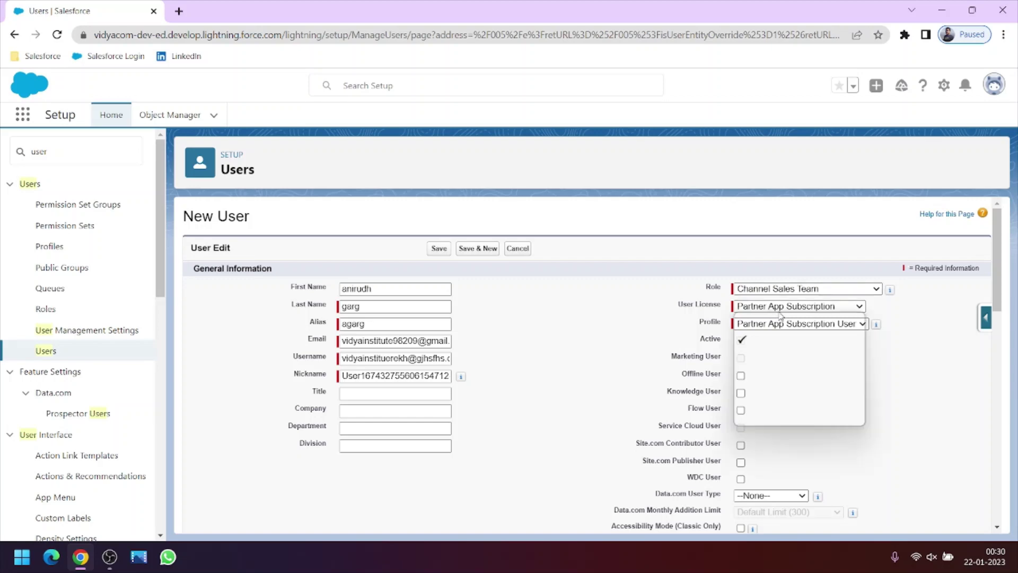
left_click(780, 312)
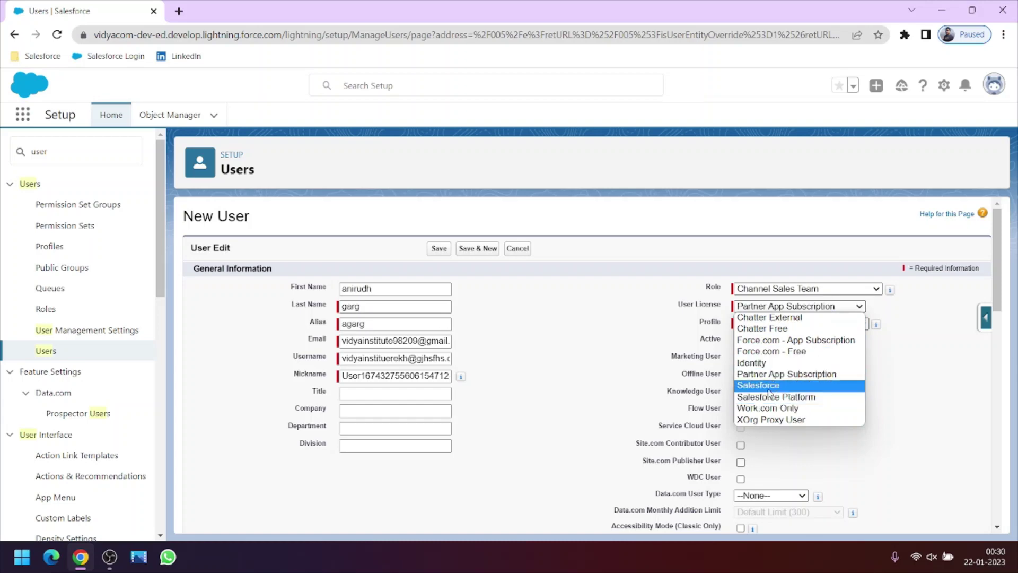
left_click(768, 389)
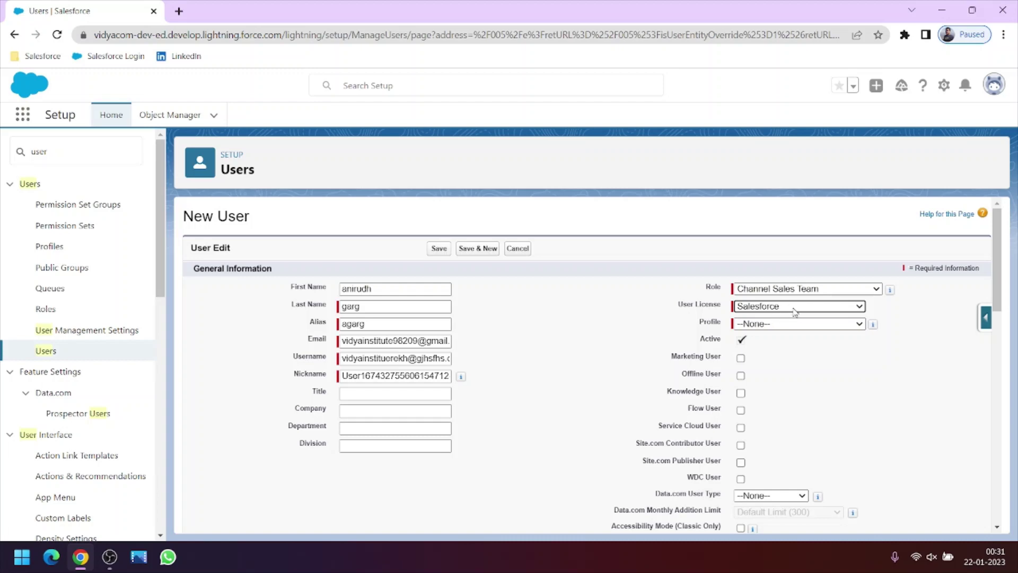
- Keep Salesforce as the user license and set the profile to Custom: Sales Profile
left_click(996, 87)
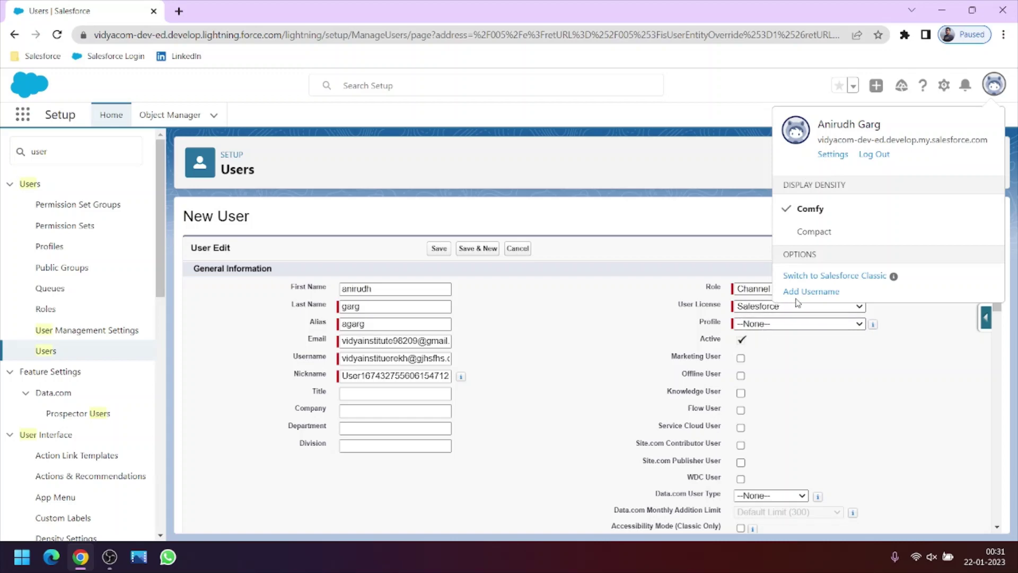
left_click(705, 159)
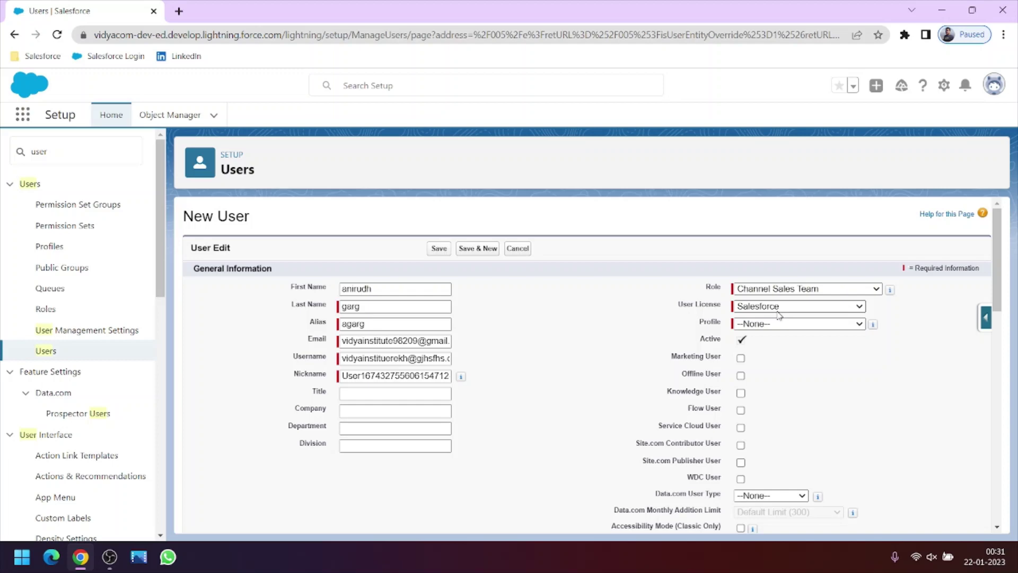
left_click(780, 307)
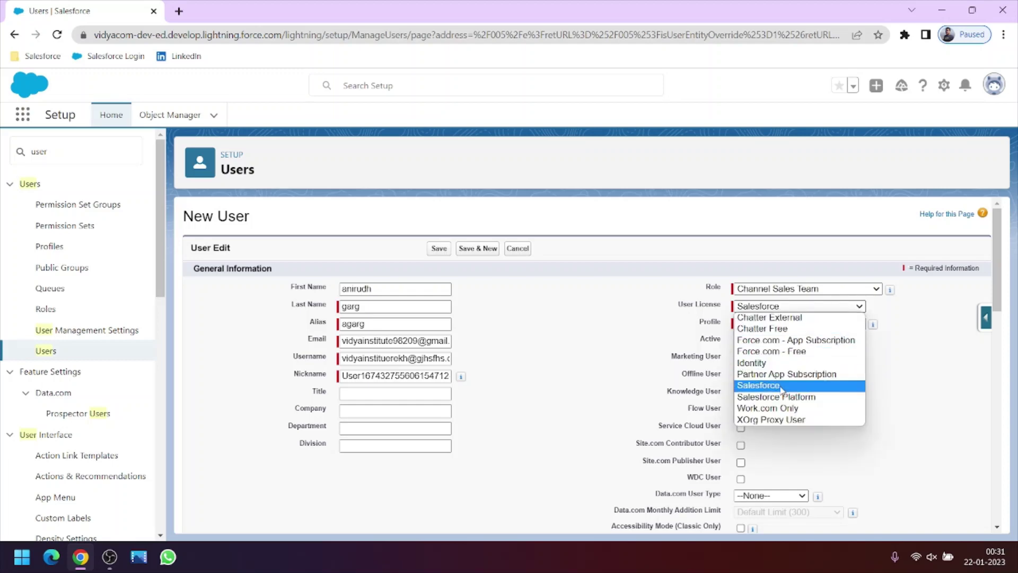
left_click(675, 327)
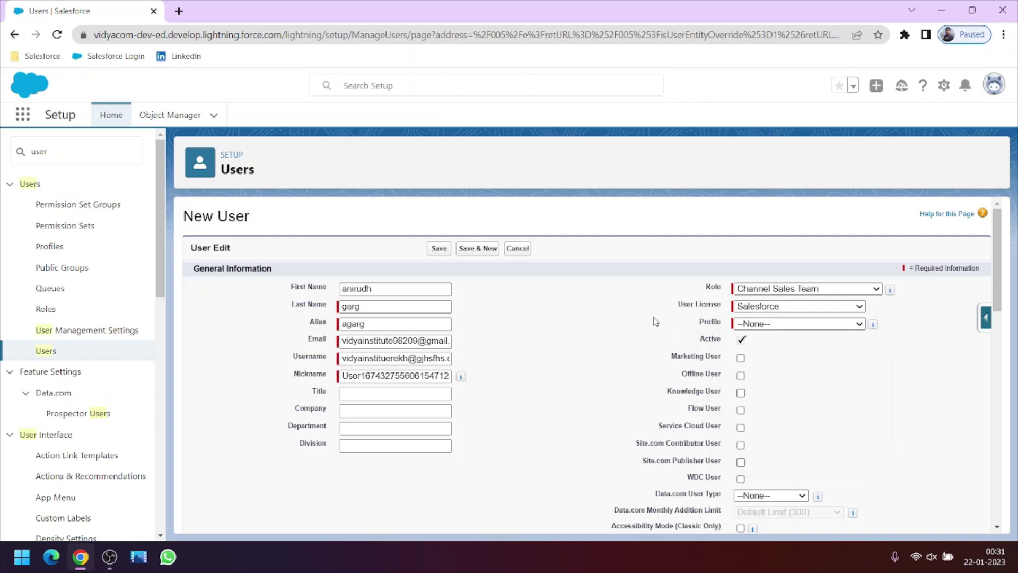
left_click(770, 329)
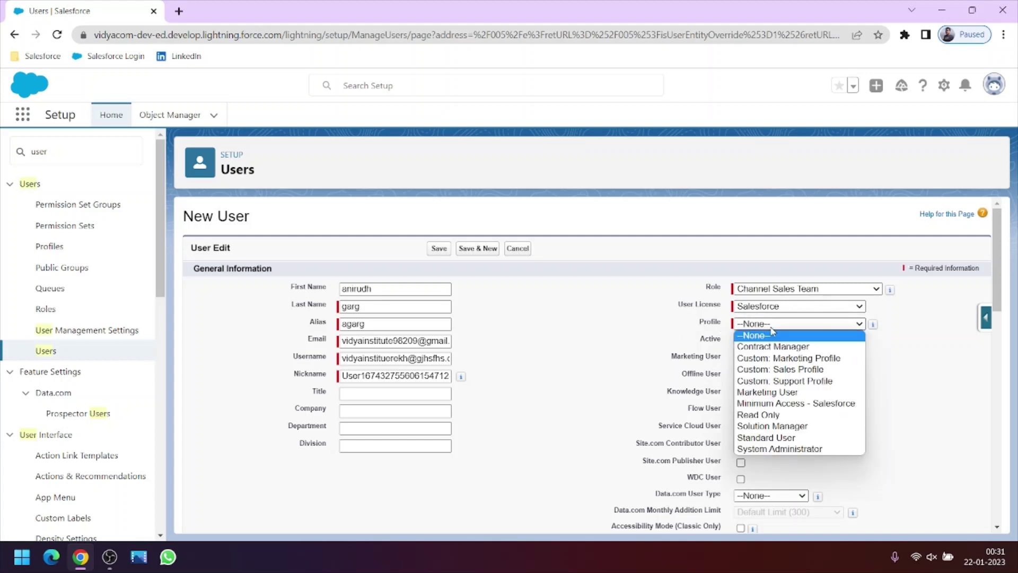
left_click(788, 370)
scroll(469, 405, "down", 10)
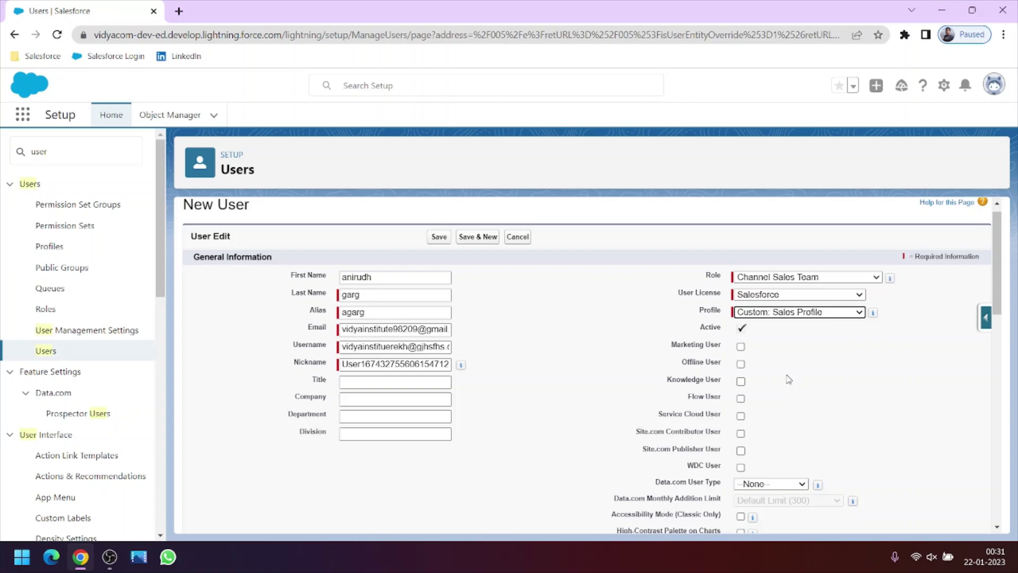
scroll(469, 406, "up", 10)
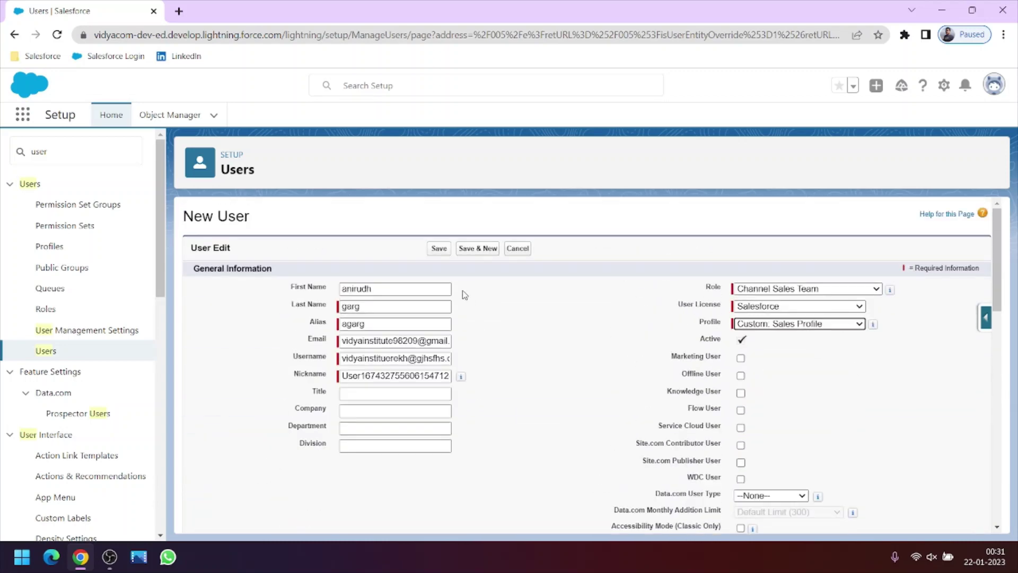
- Save the new user and check the email and username on its detail page
left_click(435, 248)
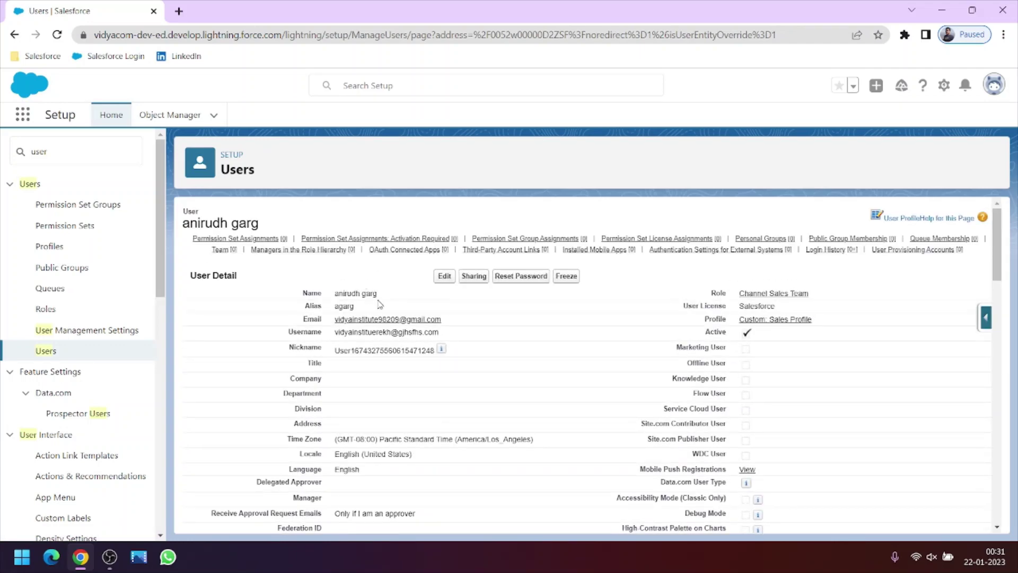
left_click_drag(451, 319, 327, 326)
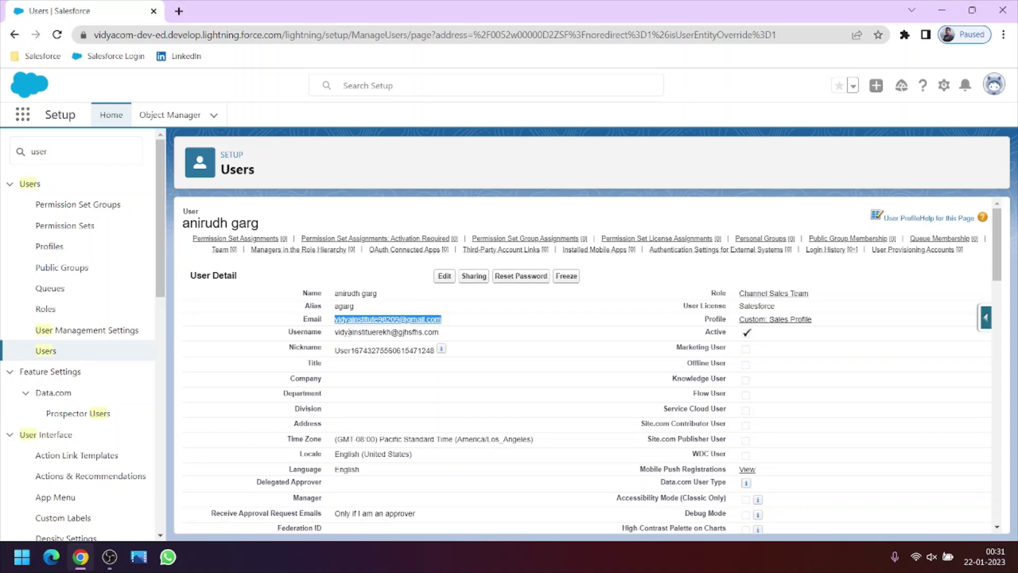
left_click_drag(444, 333, 336, 340)
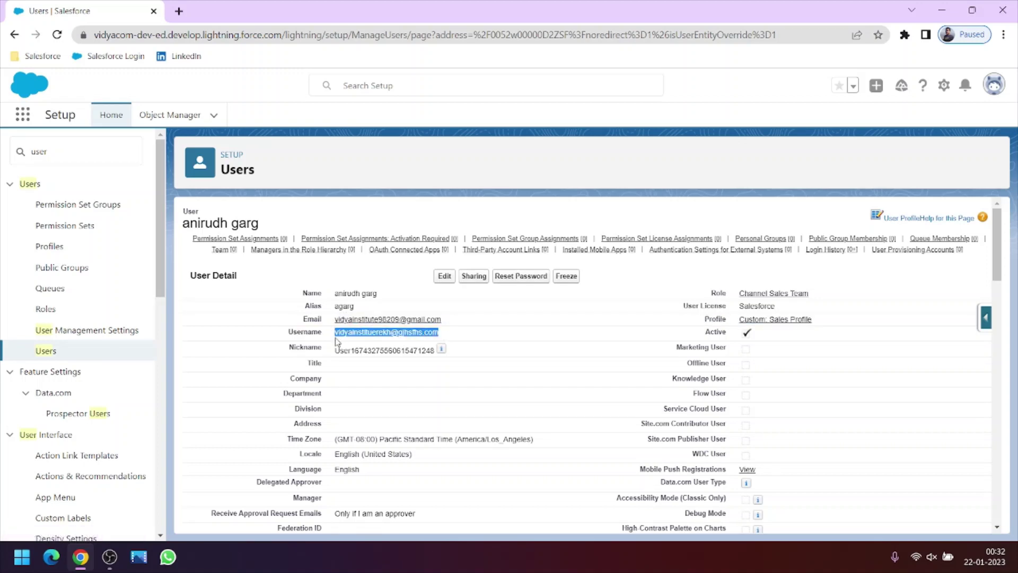
left_click(281, 359)
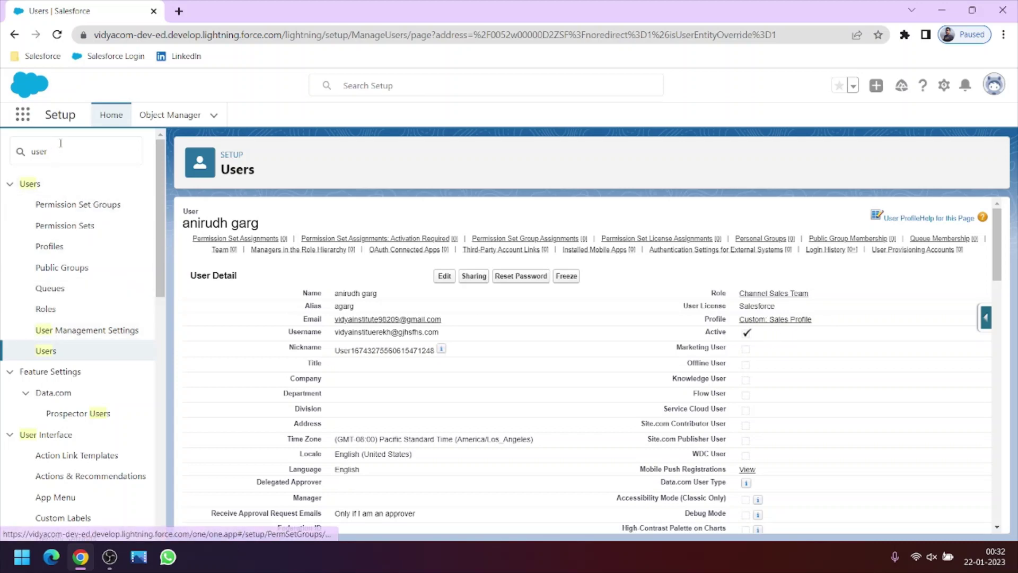
- Find Profiles through Quick Find and open the Profiles setup page
left_click_drag(49, 151, 3, 162)
type("pr")
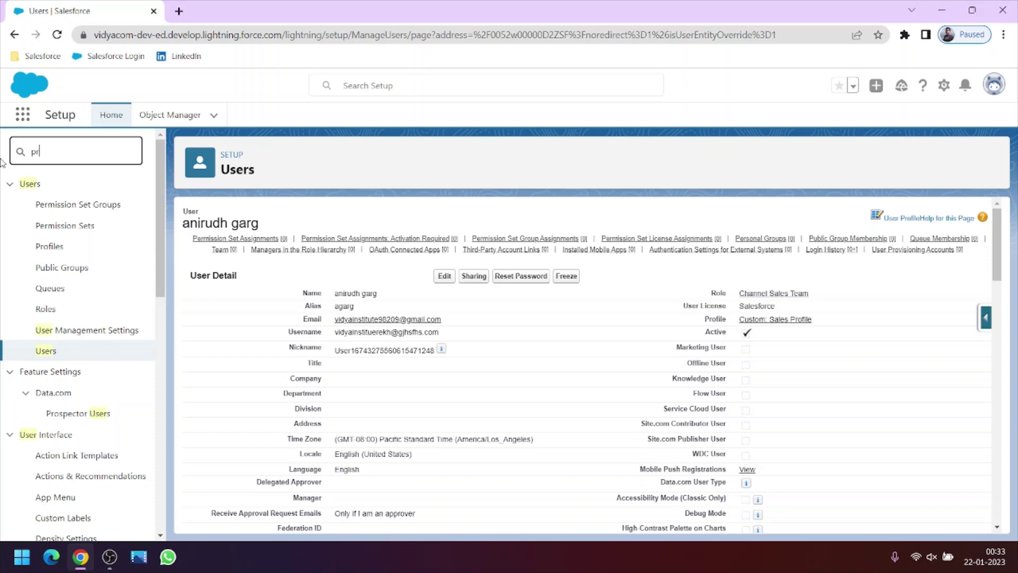
type("f")
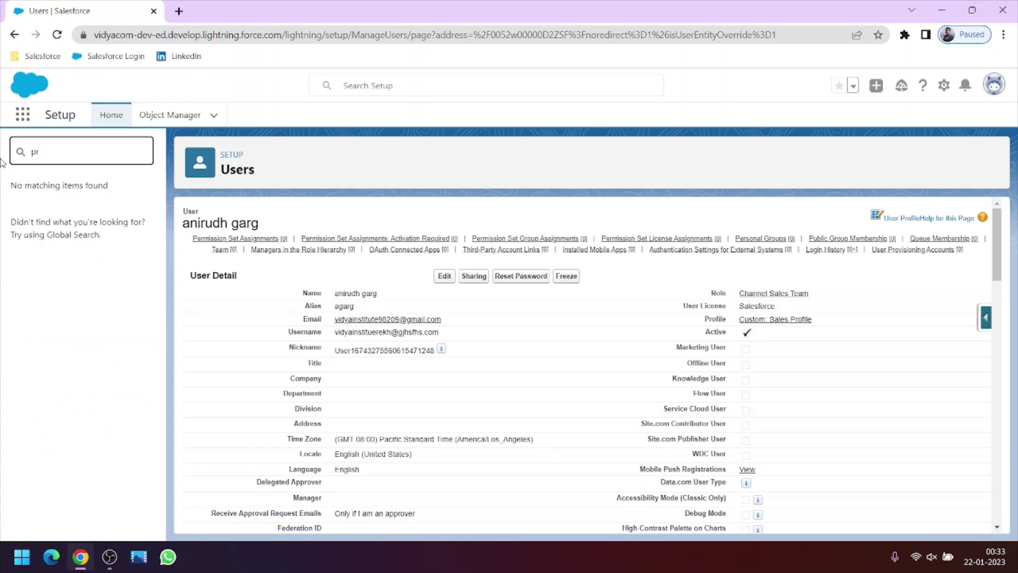
type("ofiles")
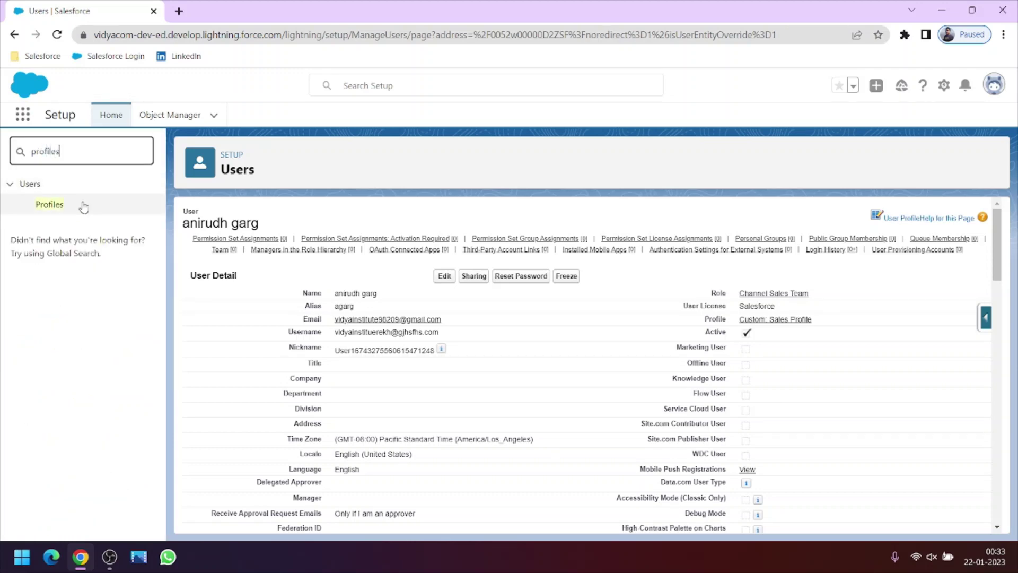
left_click(58, 205)
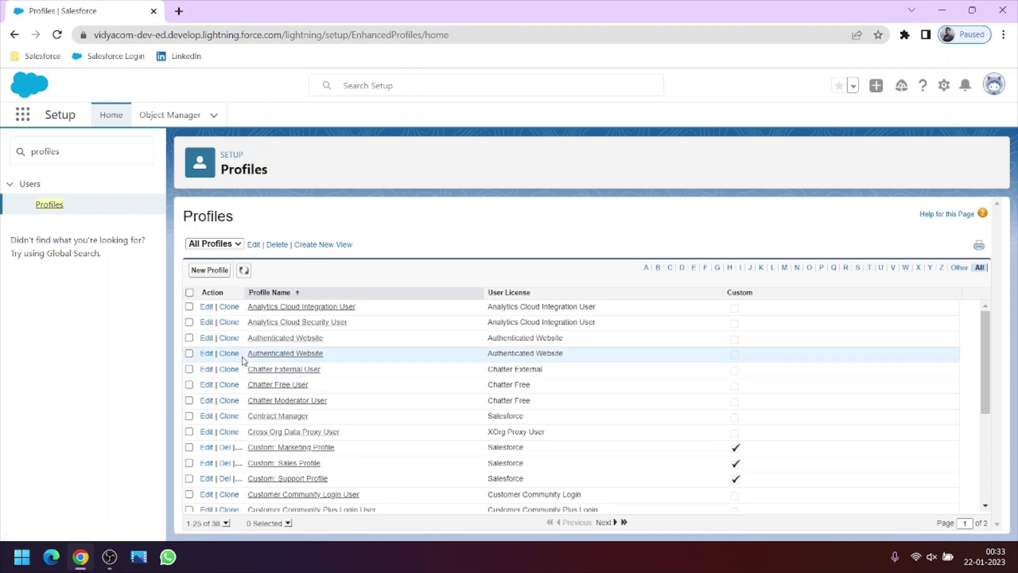
- Clone Analytics Cloud Integration User as profile 'hsdsd', save, and return to Setup Home
left_click(229, 308)
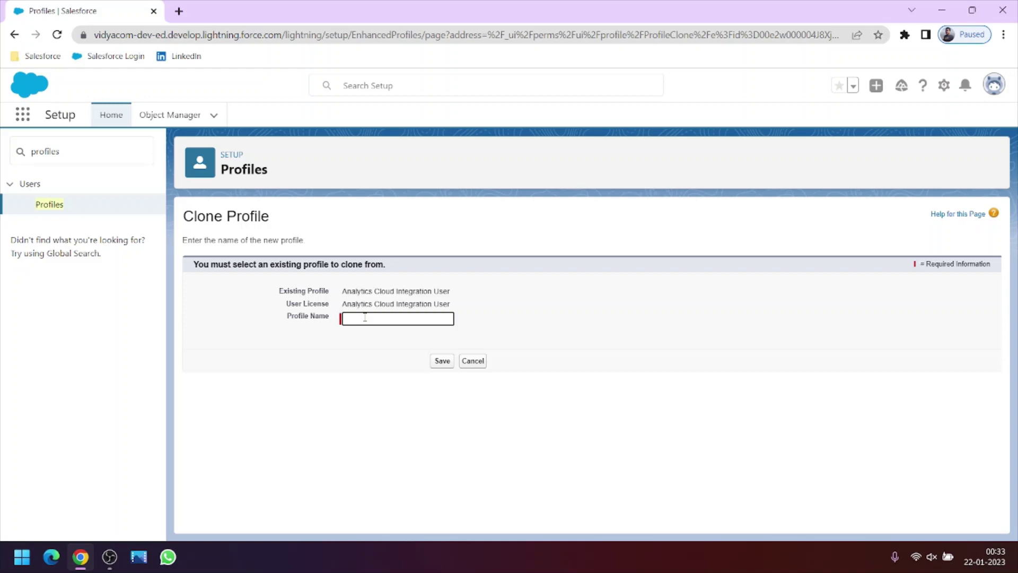
type("hsdsd")
left_click(445, 360)
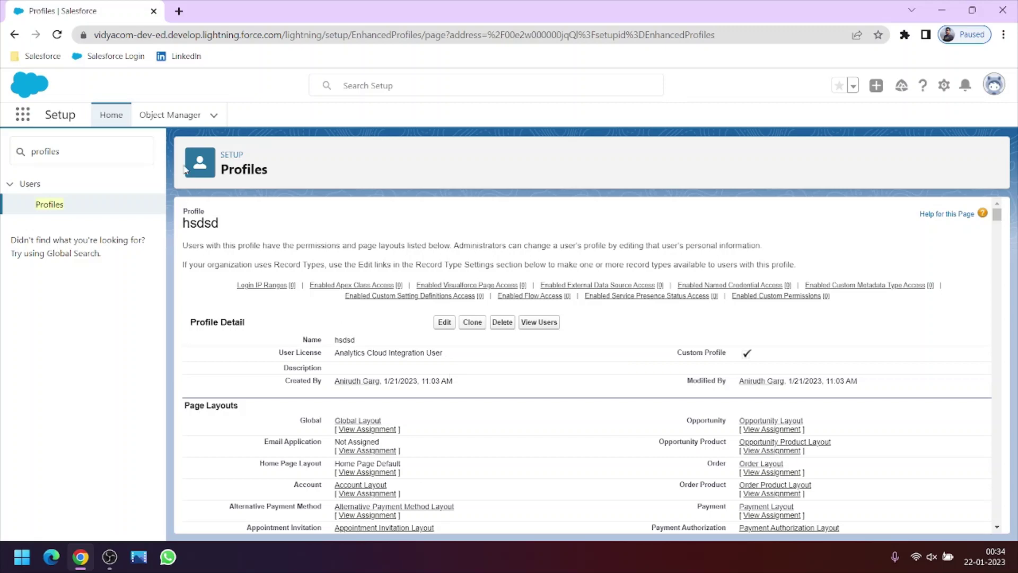
left_click(112, 123)
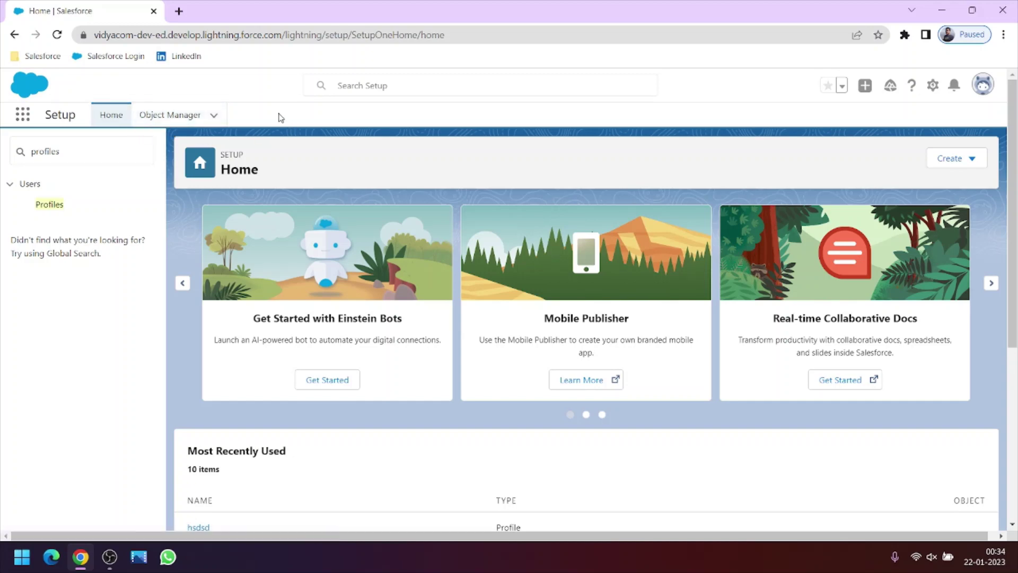
- Load the LinkedIn profile bookmark in a new browser tab, then return to Salesforce
left_click(179, 11)
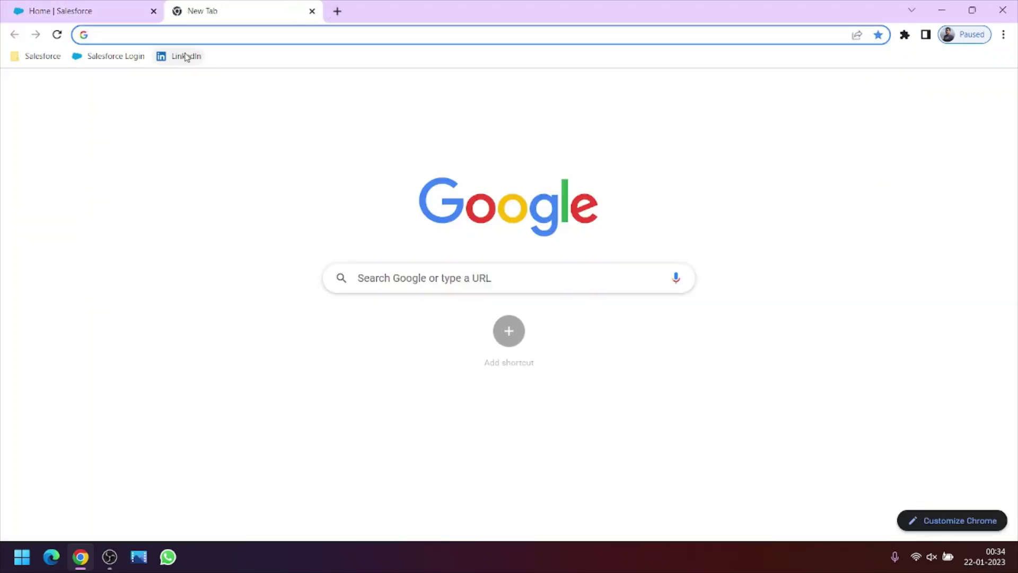
left_click(183, 56)
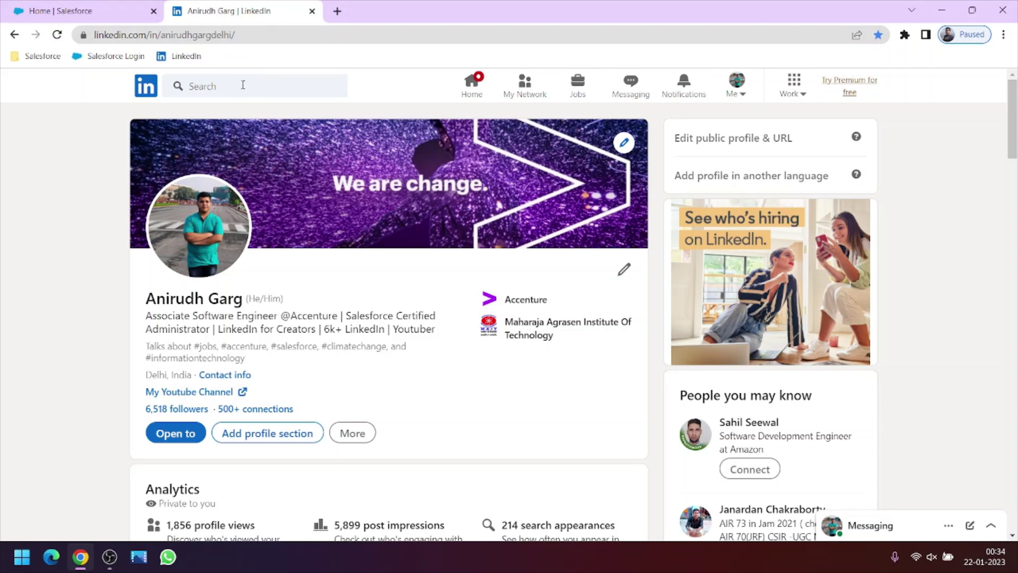
left_click_drag(235, 34, 95, 34)
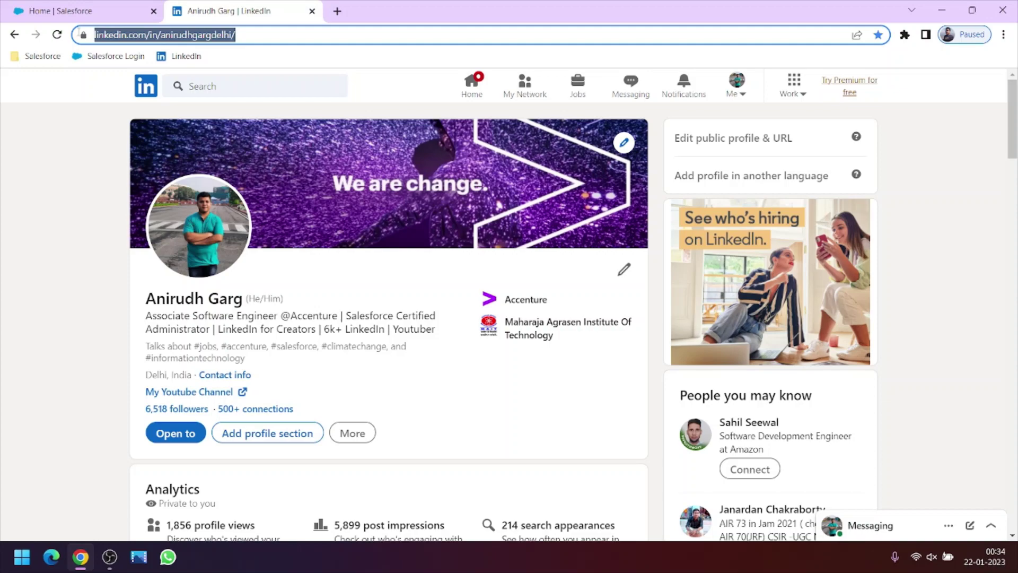
left_click(95, 181)
left_click(96, 6)
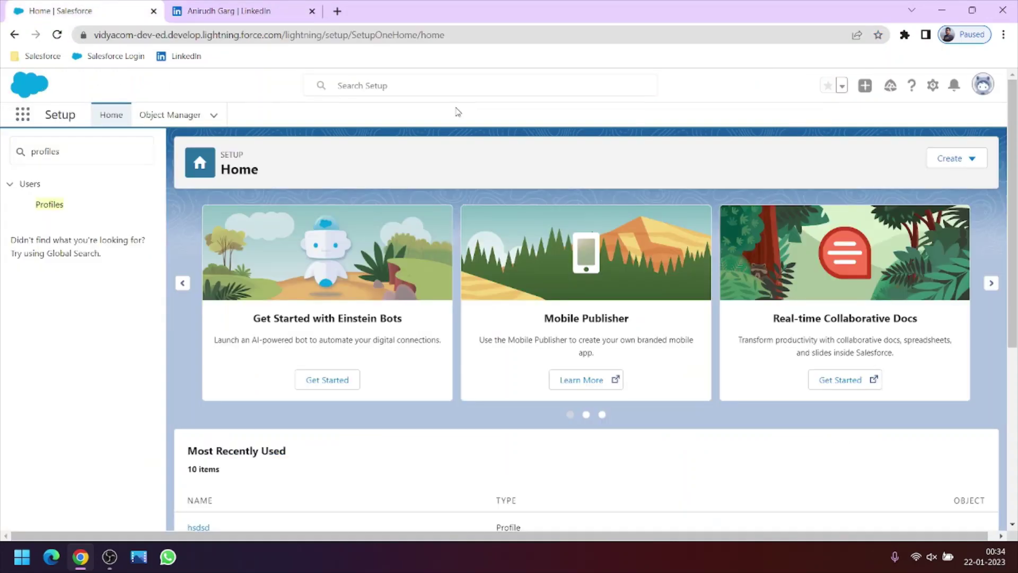